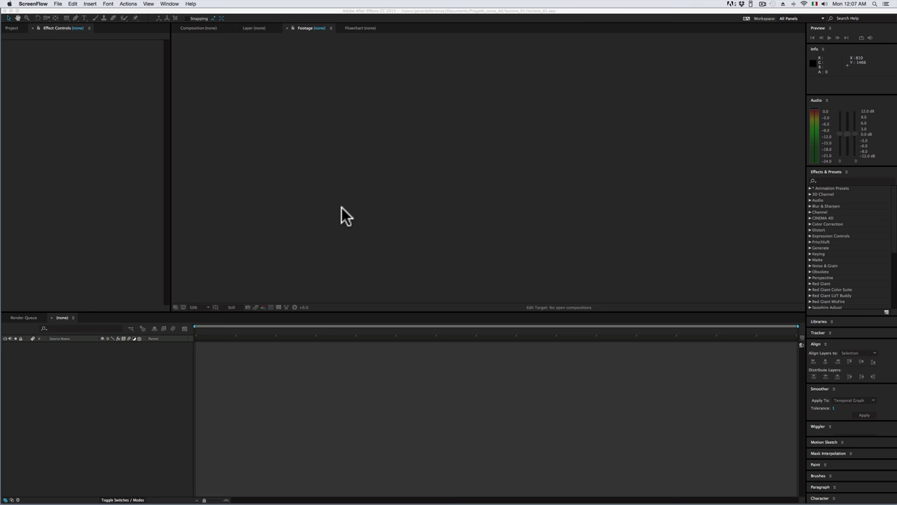
Drag Effect Controls wider into the viewer, then raise the Timeline and restore its height
{"action": "left_click", "coordinate": [170, 166]}
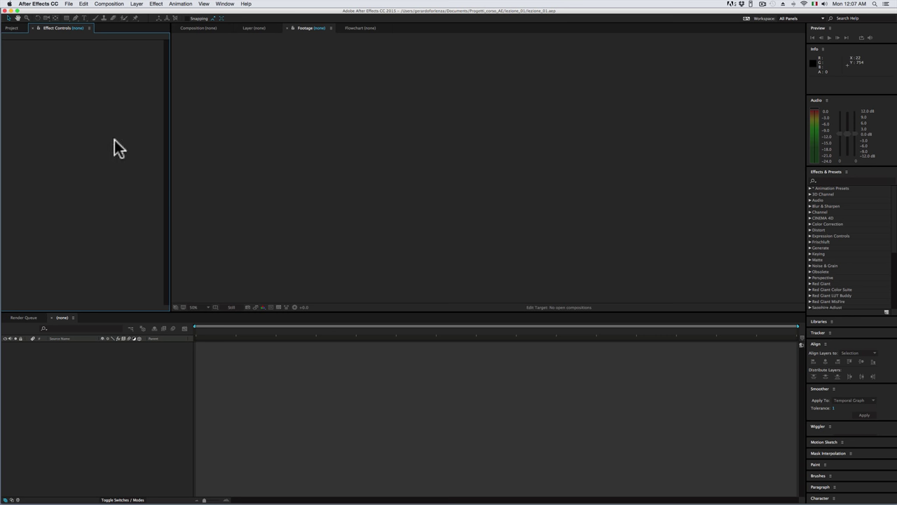
{"action": "left_click_drag", "start_coordinate": [170, 178], "coordinate": [262, 188]}
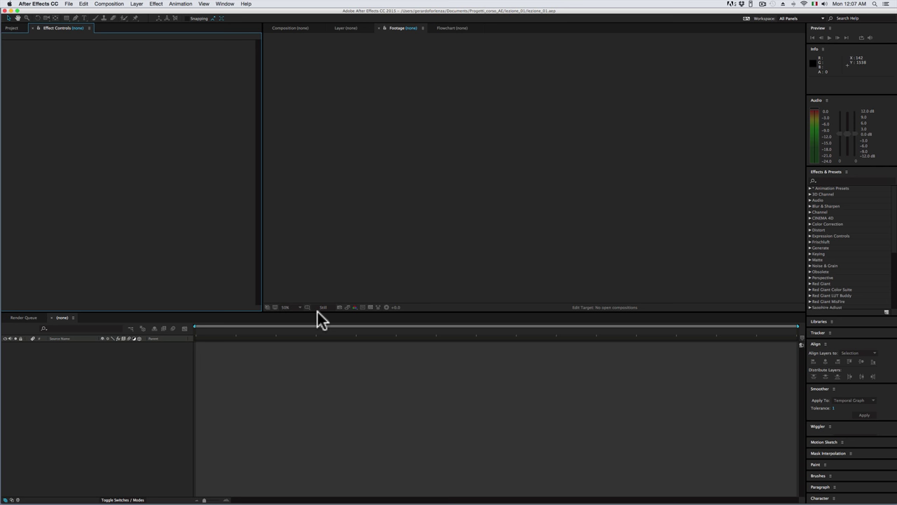
{"action": "left_click", "coordinate": [353, 317]}
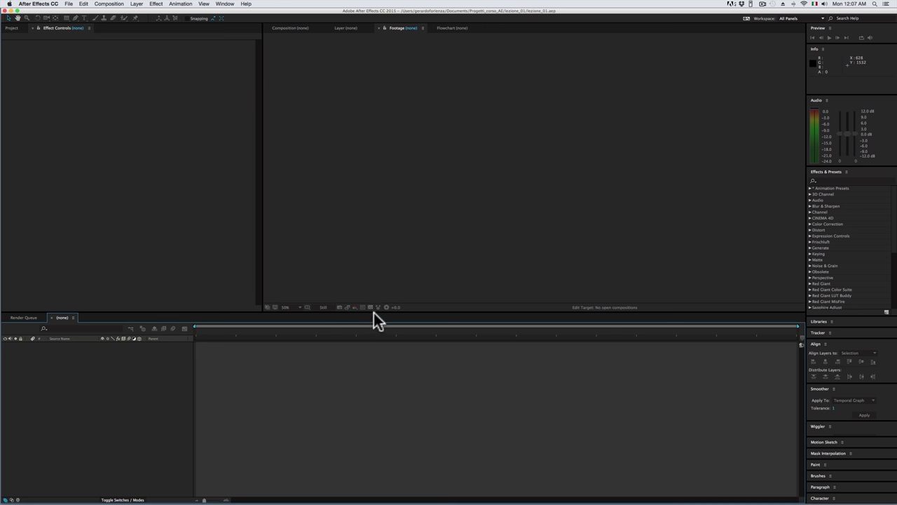
{"action": "left_click_drag", "start_coordinate": [376, 312], "coordinate": [363, 218]}
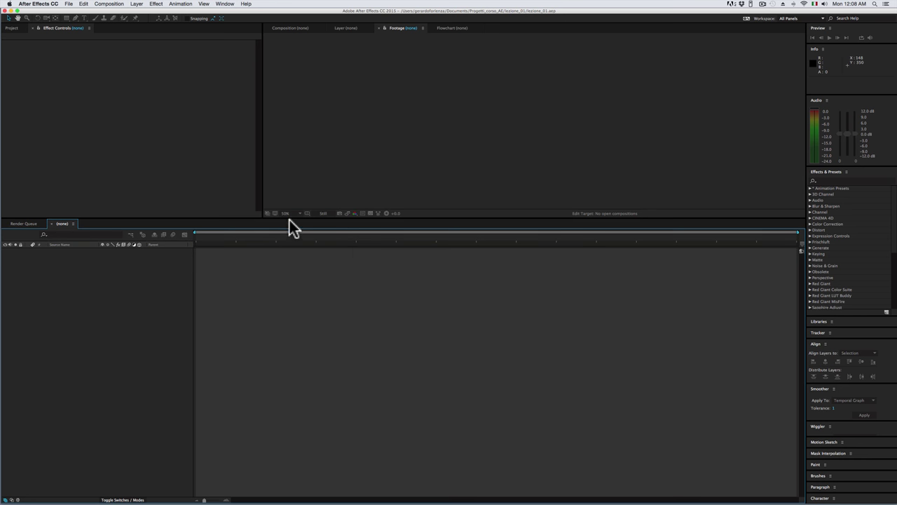
{"action": "left_click_drag", "start_coordinate": [290, 218], "coordinate": [274, 314]}
{"action": "left_click_drag", "start_coordinate": [807, 273], "coordinate": [797, 271]}
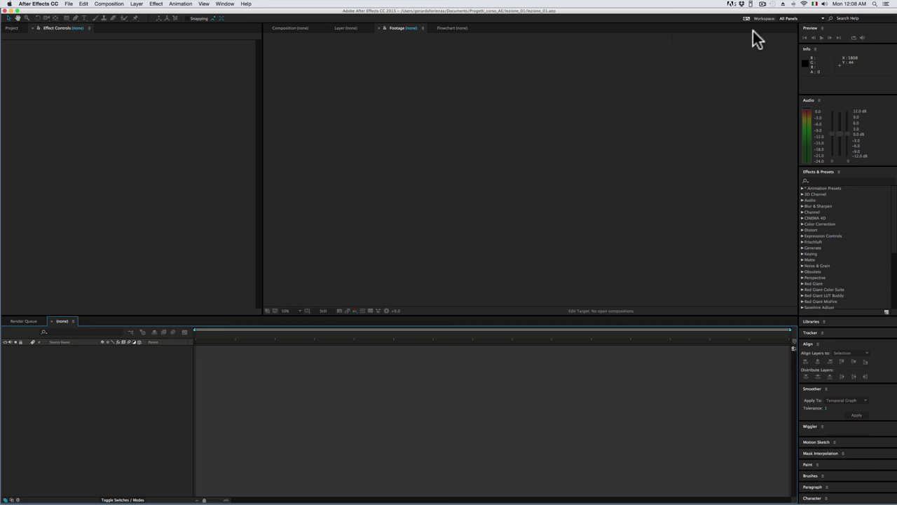
Keep the All Panels workspace and narrow Effect Controls to widen the viewer
{"action": "left_click", "coordinate": [792, 26]}
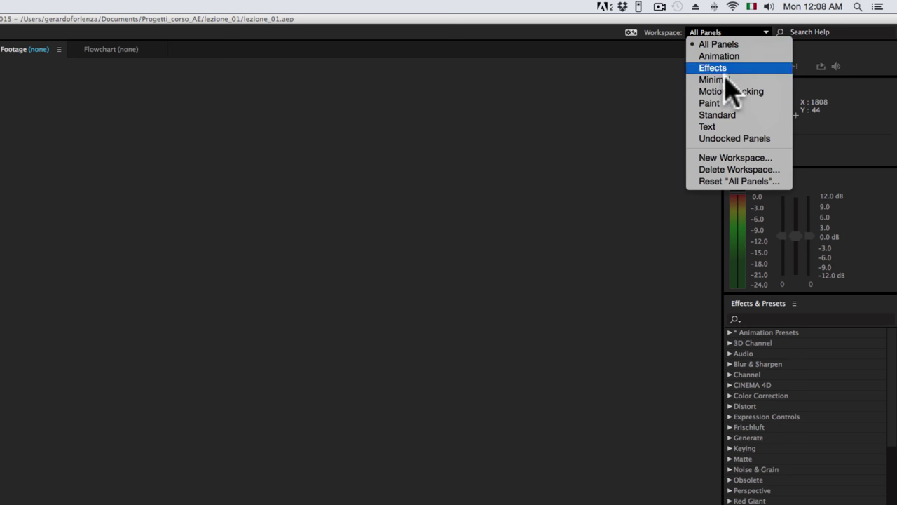
{"action": "left_click", "coordinate": [710, 44]}
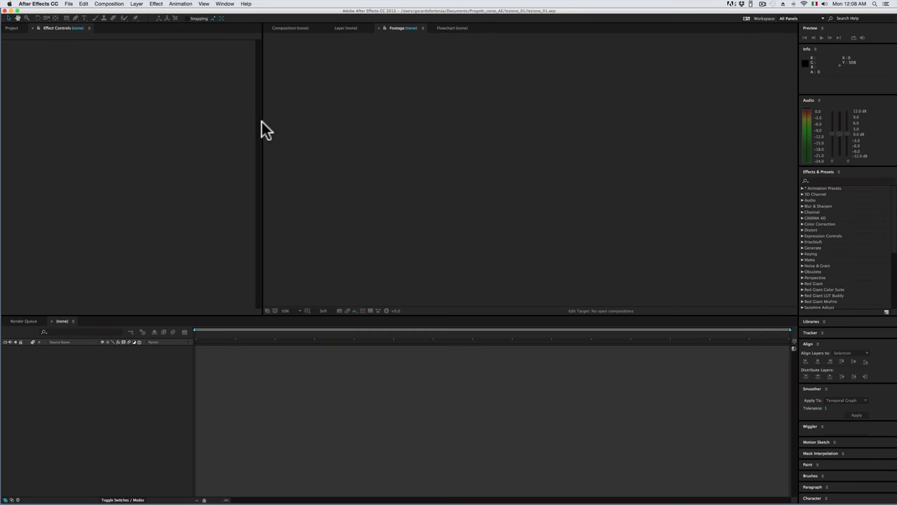
{"action": "left_click_drag", "start_coordinate": [260, 120], "coordinate": [153, 122]}
Try the Standard and Minimal workspaces, return to All Panels, and bring Project forward
{"action": "left_click", "coordinate": [789, 19]}
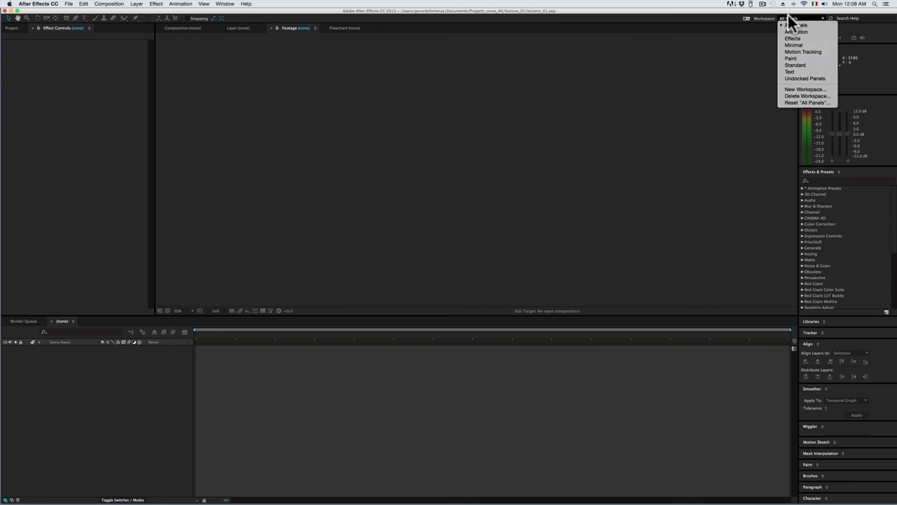
{"action": "left_click", "coordinate": [783, 63]}
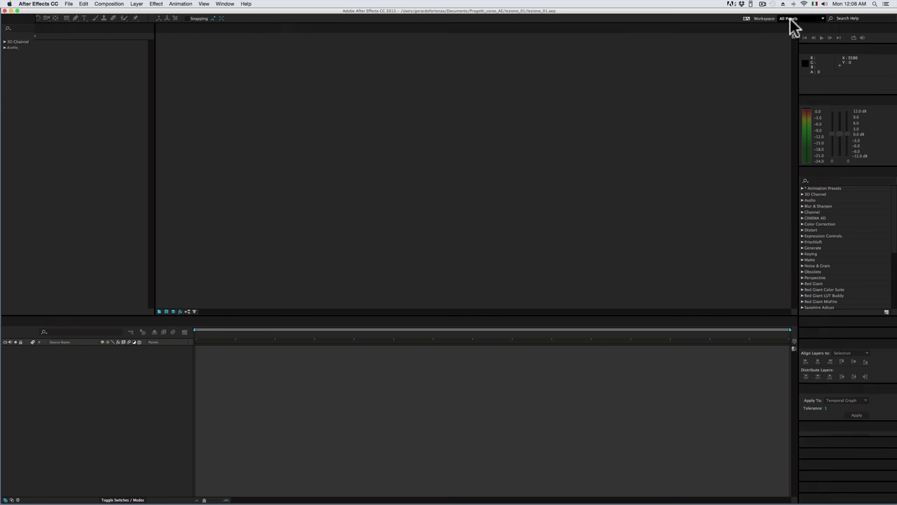
{"action": "left_click", "coordinate": [789, 21]}
{"action": "left_click", "coordinate": [791, 45]}
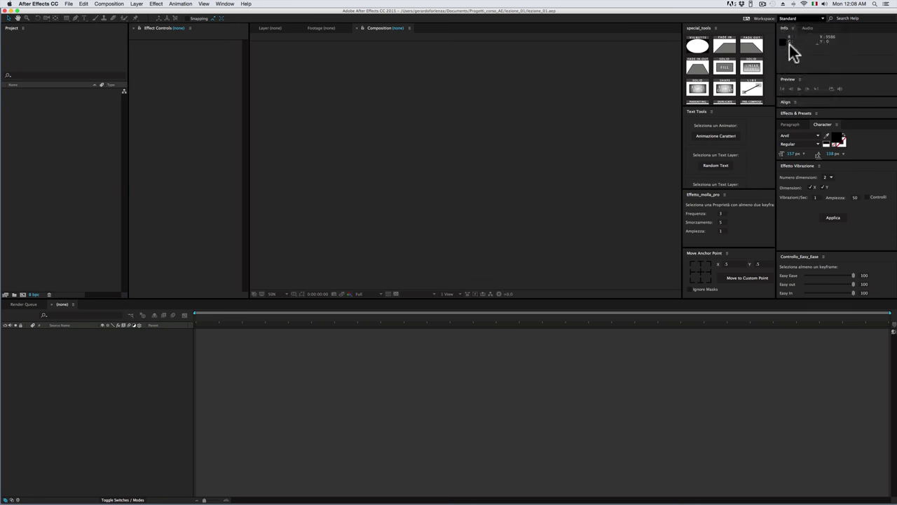
{"action": "left_click", "coordinate": [800, 20]}
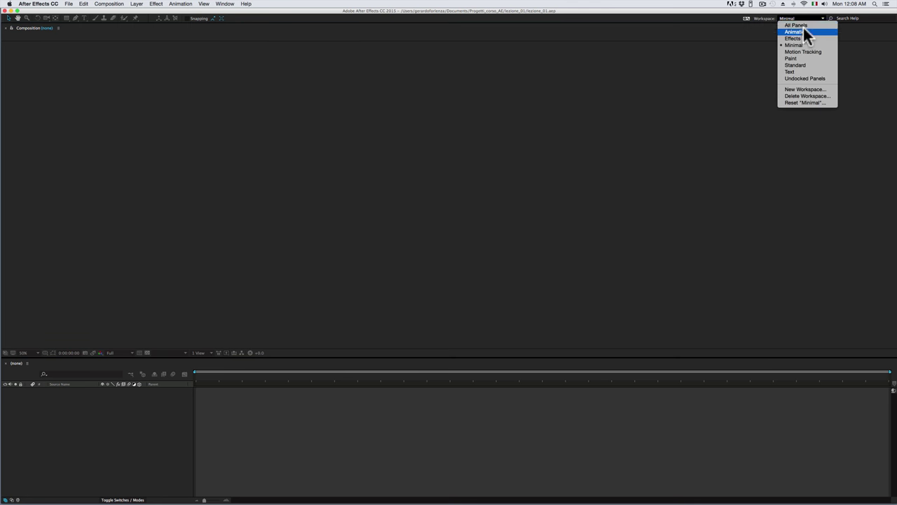
{"action": "left_click", "coordinate": [802, 25]}
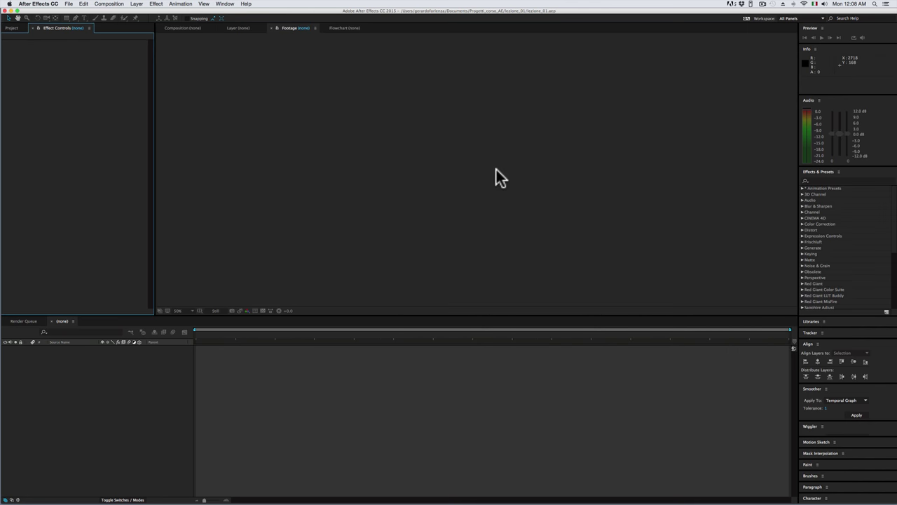
{"action": "left_click_drag", "start_coordinate": [153, 184], "coordinate": [198, 189]}
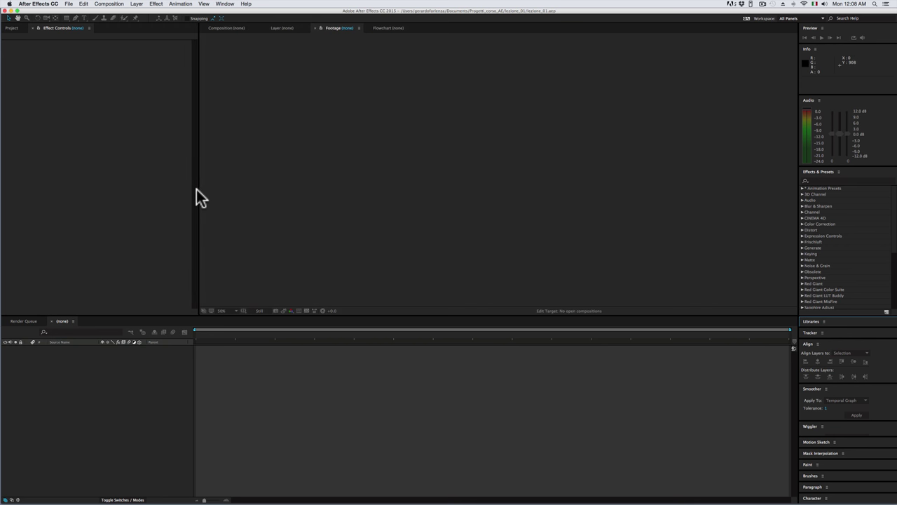
{"action": "left_click", "coordinate": [14, 28]}
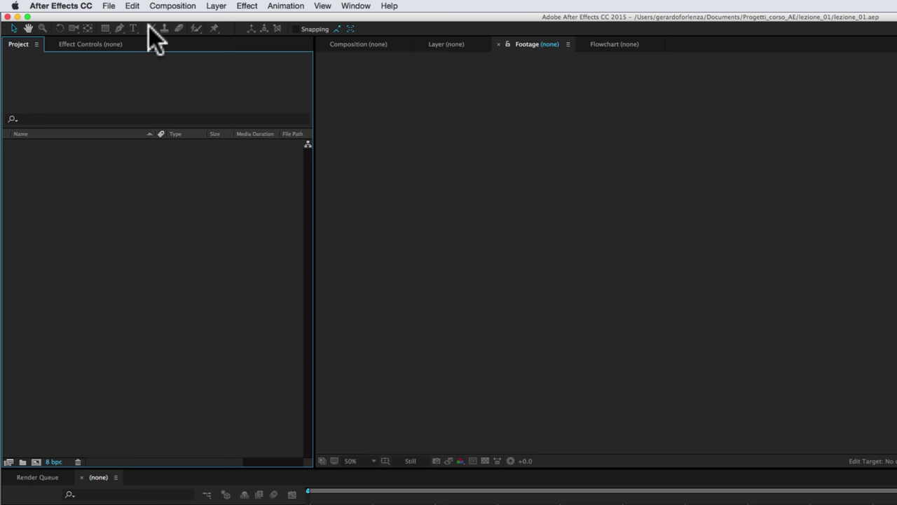
Bring Effect Controls to the front, then toggle the viewer between Composition and Footage
{"action": "left_click", "coordinate": [113, 43]}
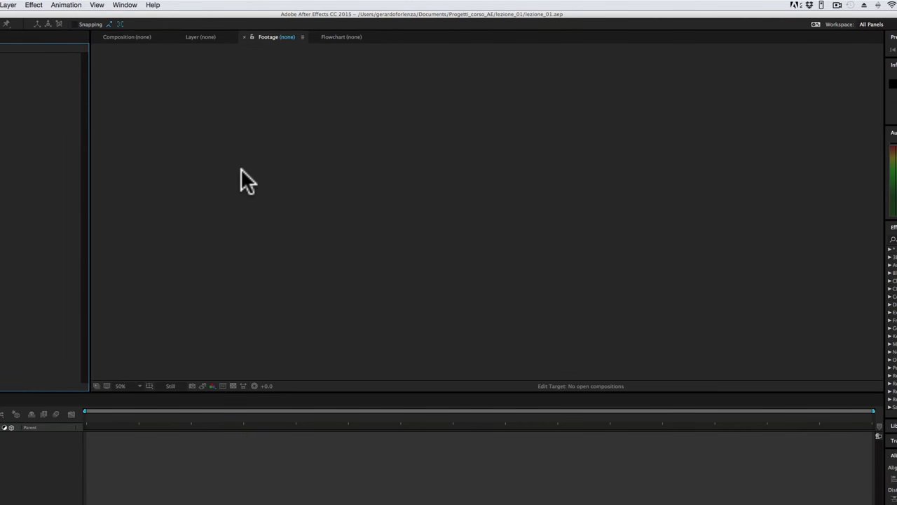
{"action": "left_click", "coordinate": [284, 168]}
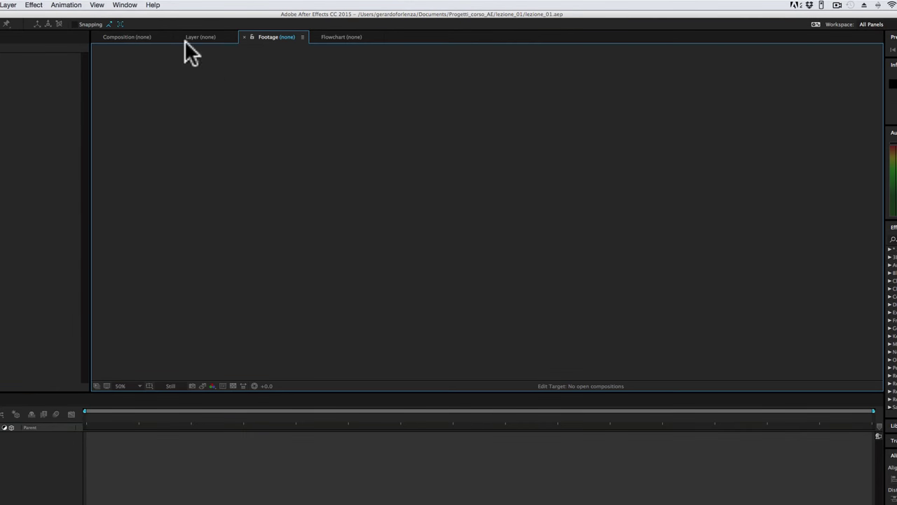
{"action": "left_click", "coordinate": [137, 36]}
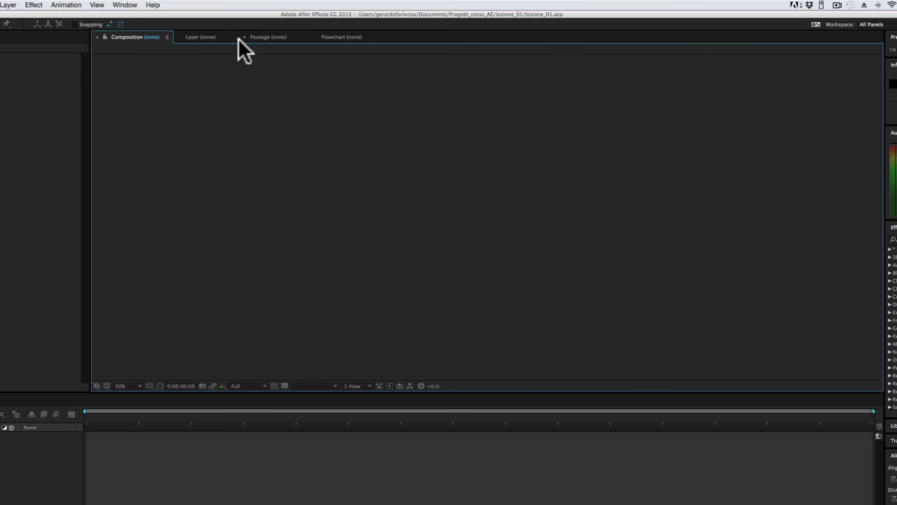
{"action": "left_click", "coordinate": [263, 37]}
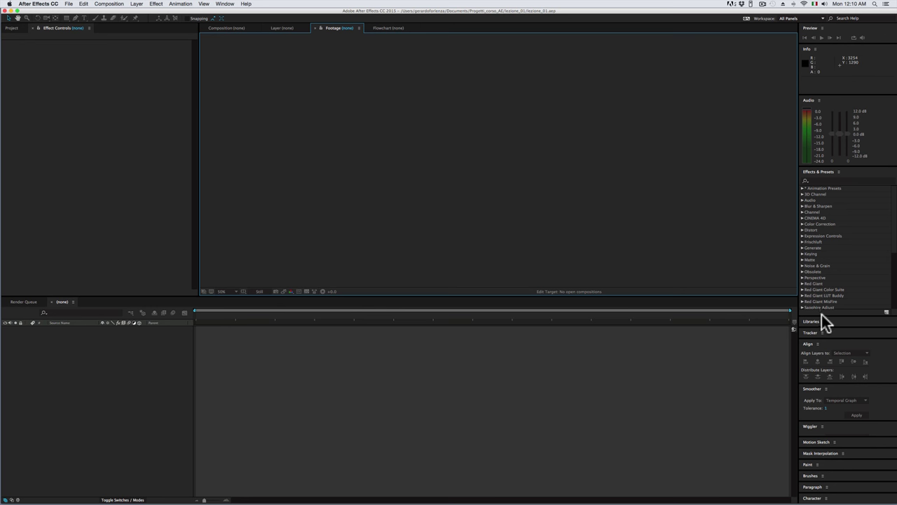
Shrink Effects & Presets to enlarge Libraries, then expand Wiggler, Motion Sketch and Mask Interpolation
{"action": "mouse_move", "coordinate": [821, 314]}
{"action": "left_mouse_down"}
{"action": "mouse_move", "coordinate": [823, 244]}
{"action": "mouse_move", "coordinate": [823, 254]}
{"action": "left_mouse_up"}
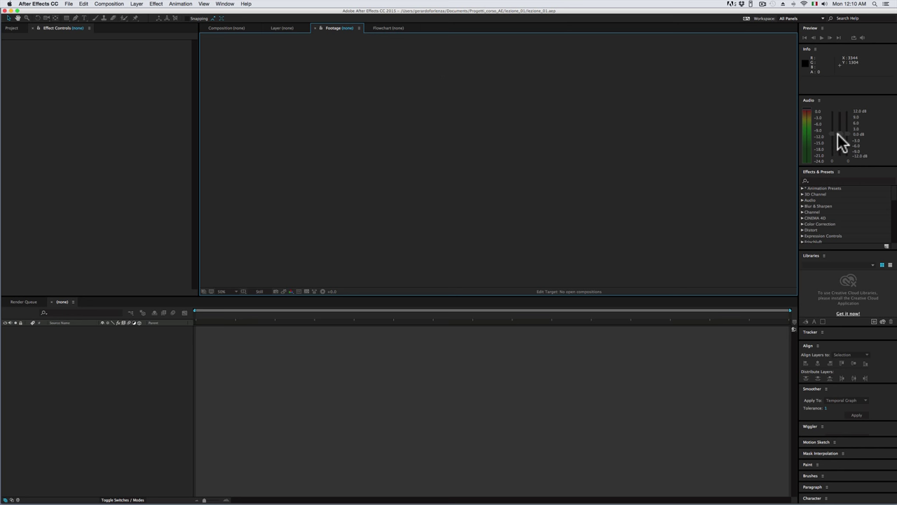
{"action": "left_click", "coordinate": [829, 424]}
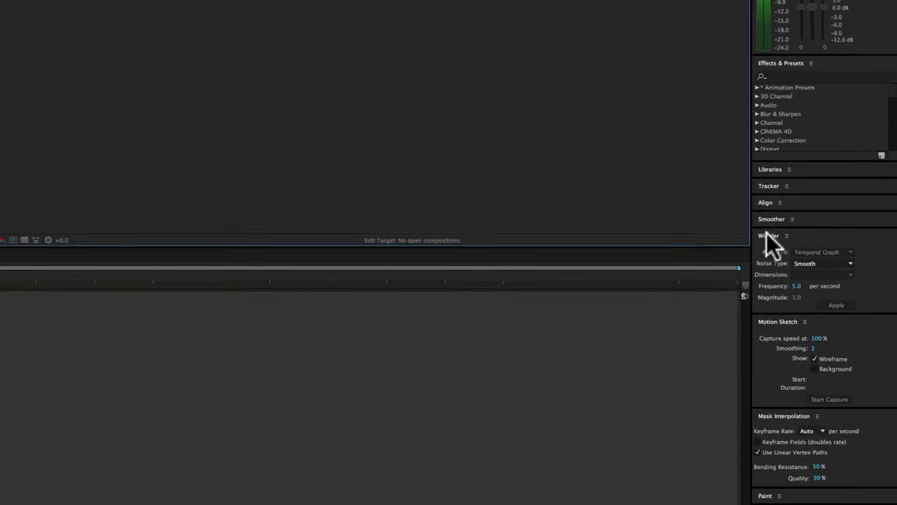
Close the Wiggler, Libraries and Tracker panels with Close Panel from each tab's menu
{"action": "left_click", "coordinate": [698, 144]}
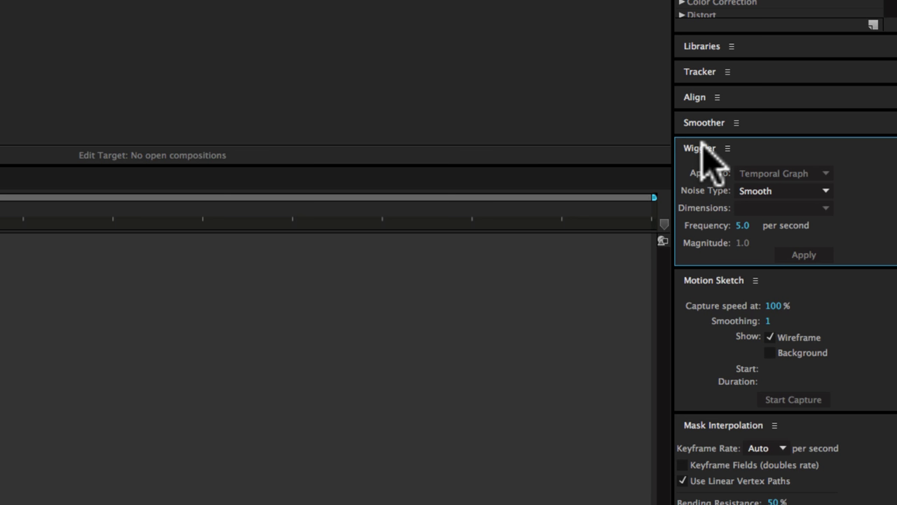
{"action": "right_click", "coordinate": [702, 140]}
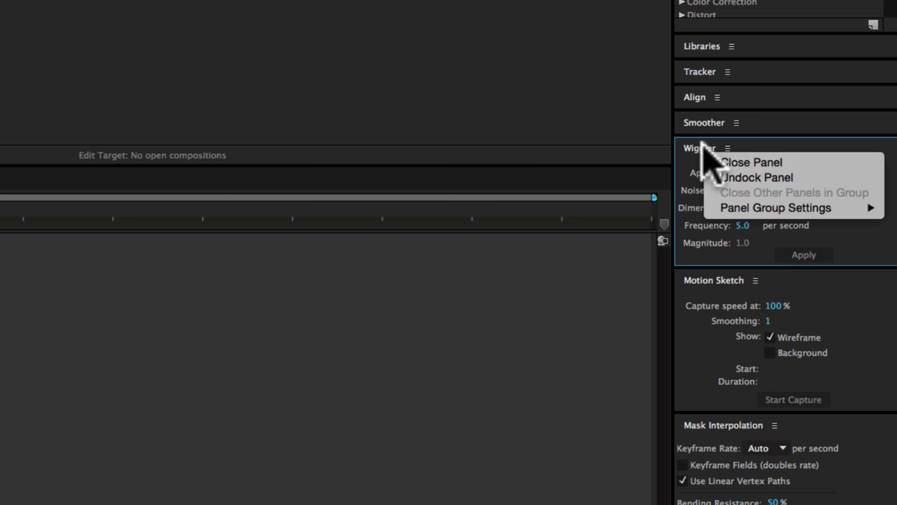
{"action": "left_click", "coordinate": [743, 162]}
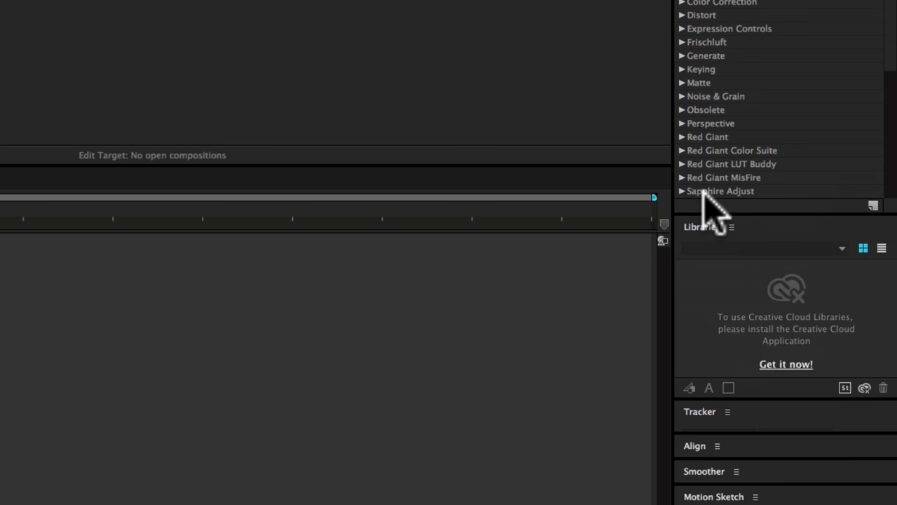
{"action": "right_click", "coordinate": [725, 226]}
{"action": "left_click", "coordinate": [695, 240]}
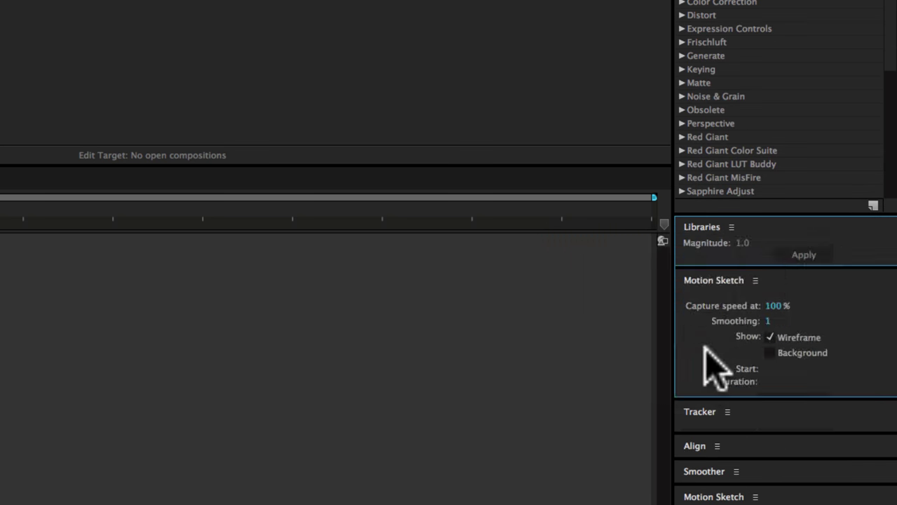
{"action": "right_click", "coordinate": [707, 227]}
{"action": "left_click", "coordinate": [687, 246]}
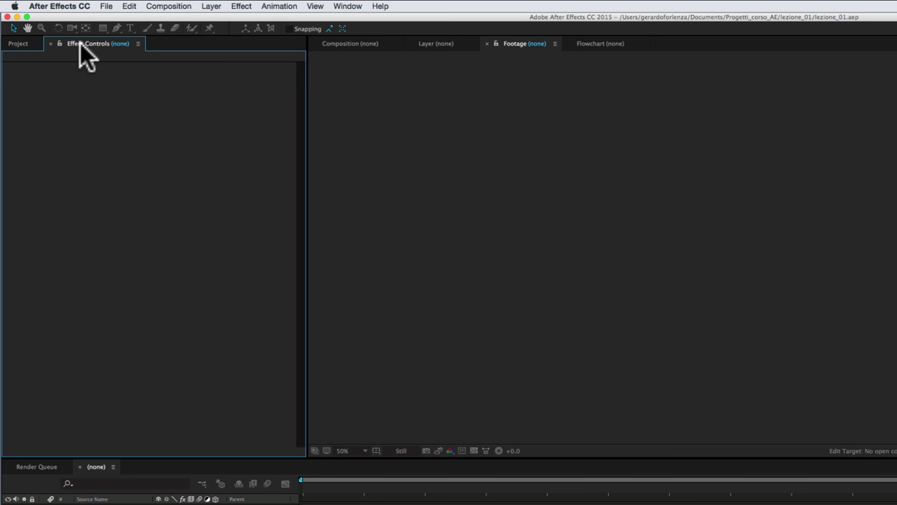
Test docking zones with the Effect Controls tab, ending with it docked below the viewer
{"action": "mouse_move", "coordinate": [82, 44]}
{"action": "left_mouse_down"}
{"action": "mouse_move", "coordinate": [207, 64]}
{"action": "mouse_move", "coordinate": [280, 100]}
{"action": "left_mouse_up"}
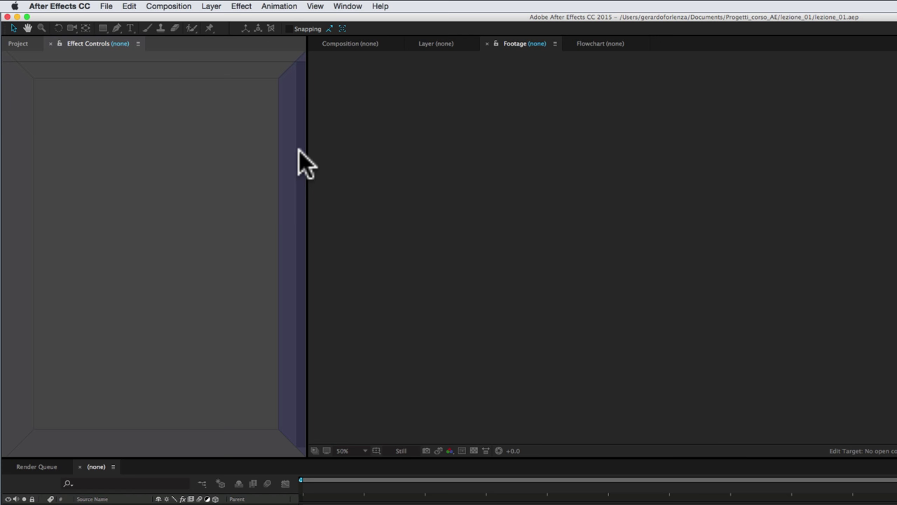
{"action": "left_click_drag", "start_coordinate": [299, 149], "coordinate": [300, 237]}
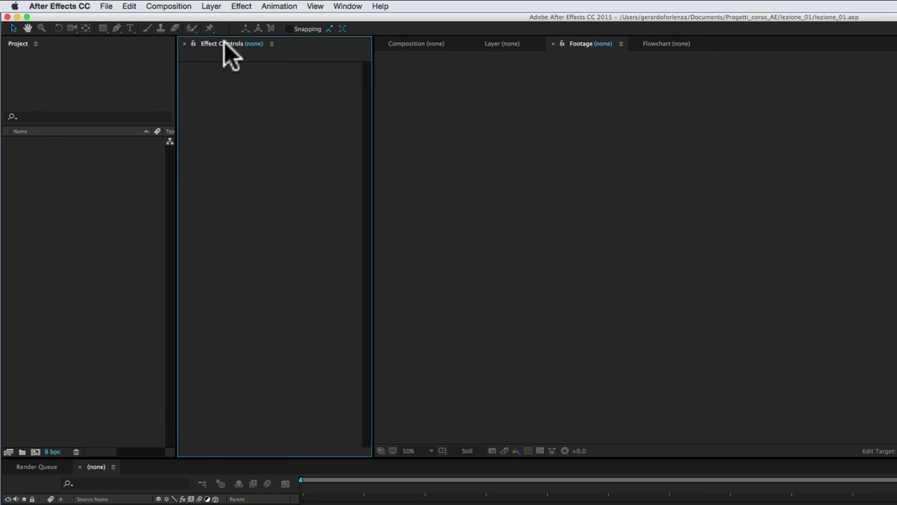
{"action": "left_click_drag", "start_coordinate": [224, 43], "coordinate": [384, 447]}
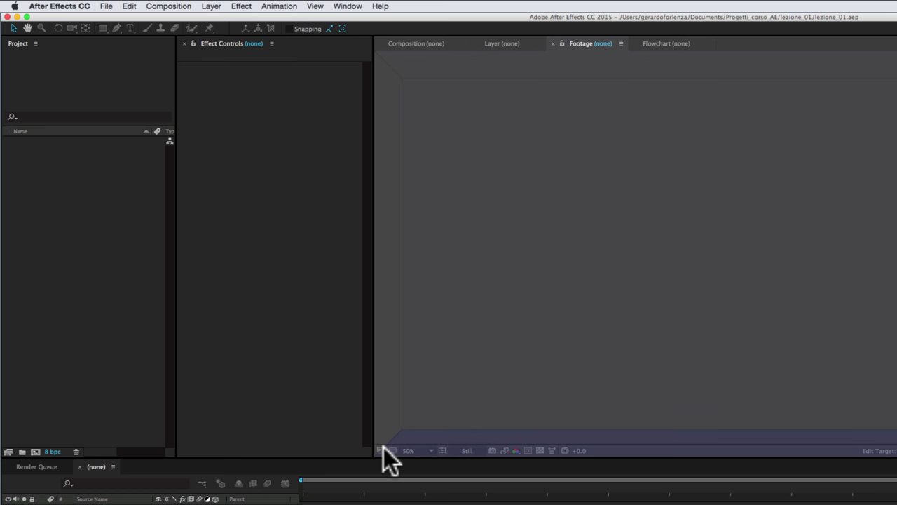
{"action": "left_click_drag", "start_coordinate": [383, 447], "coordinate": [474, 442]}
{"action": "left_click_drag", "start_coordinate": [474, 443], "coordinate": [471, 442]}
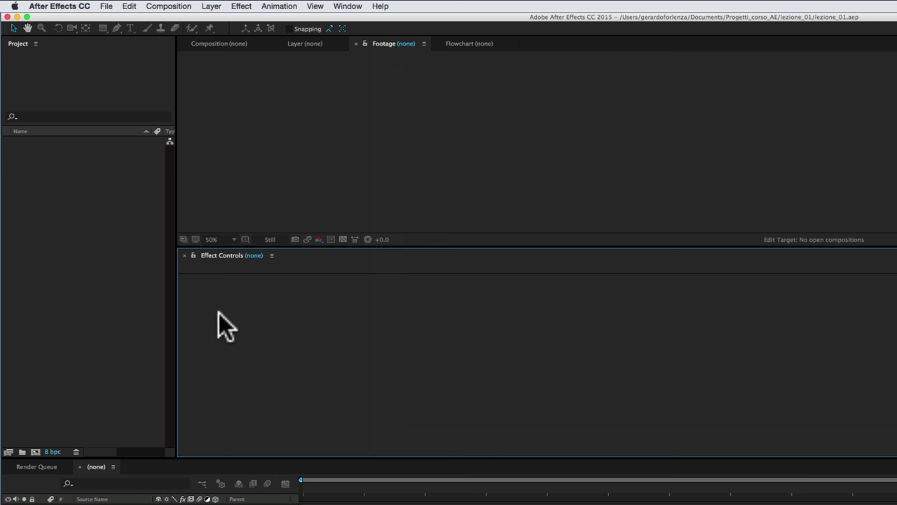
Widen the Project panel and regroup Effect Controls as a tab beside Project
{"action": "left_click_drag", "start_coordinate": [213, 322], "coordinate": [364, 309]}
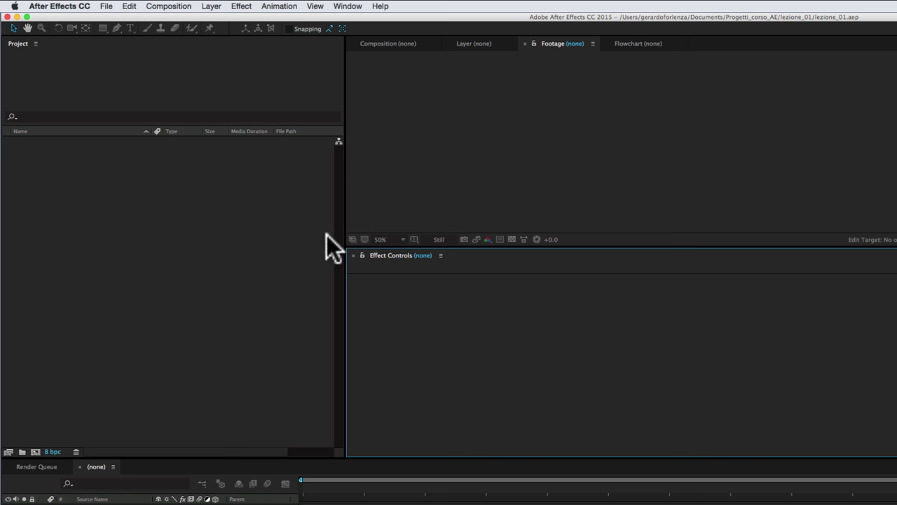
{"action": "mouse_move", "coordinate": [382, 254]}
{"action": "left_mouse_down"}
{"action": "mouse_move", "coordinate": [312, 209]}
{"action": "mouse_move", "coordinate": [156, 232]}
{"action": "left_mouse_up"}
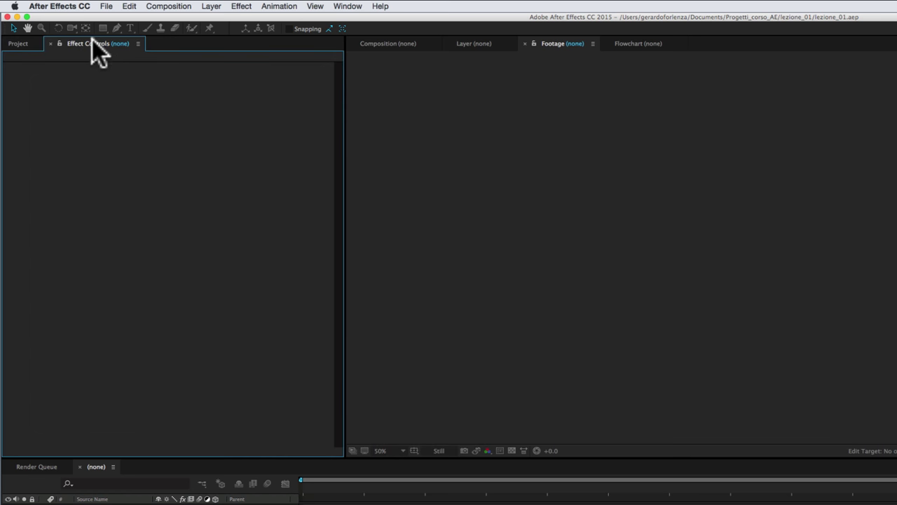
{"action": "left_click", "coordinate": [26, 44]}
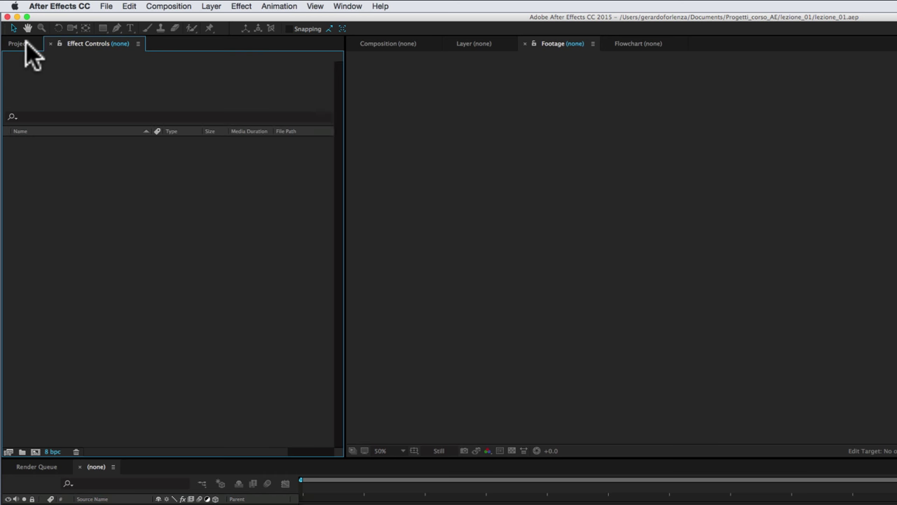
{"action": "left_click", "coordinate": [68, 43]}
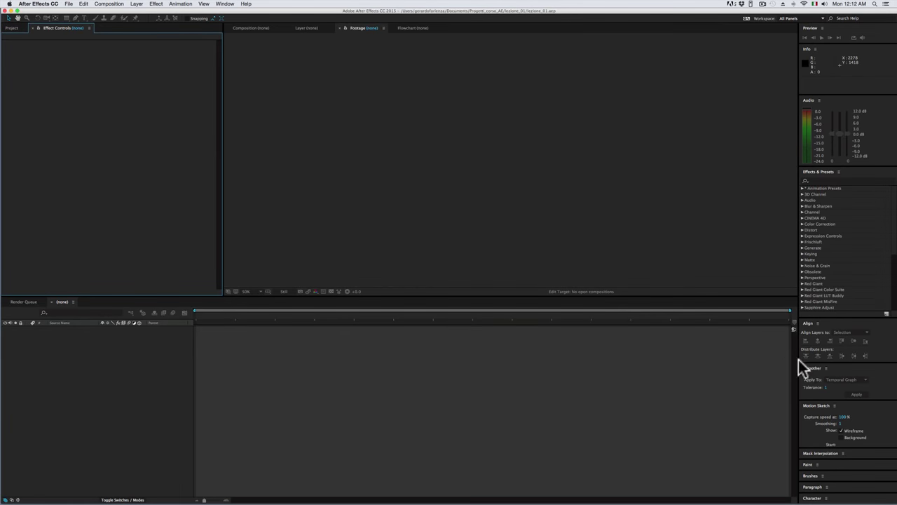
Expand Paragraph and drag the Character panel into its group as a tab
{"action": "left_click", "coordinate": [810, 328]}
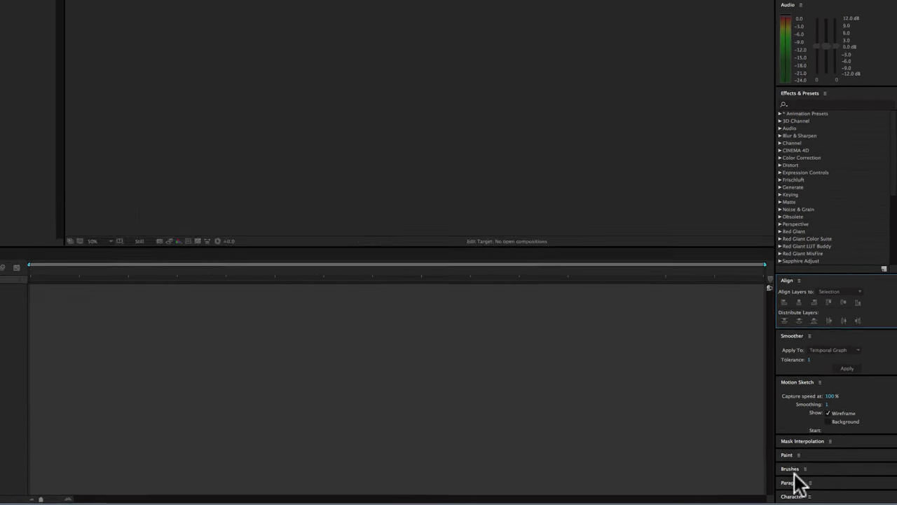
{"action": "left_click", "coordinate": [793, 482]}
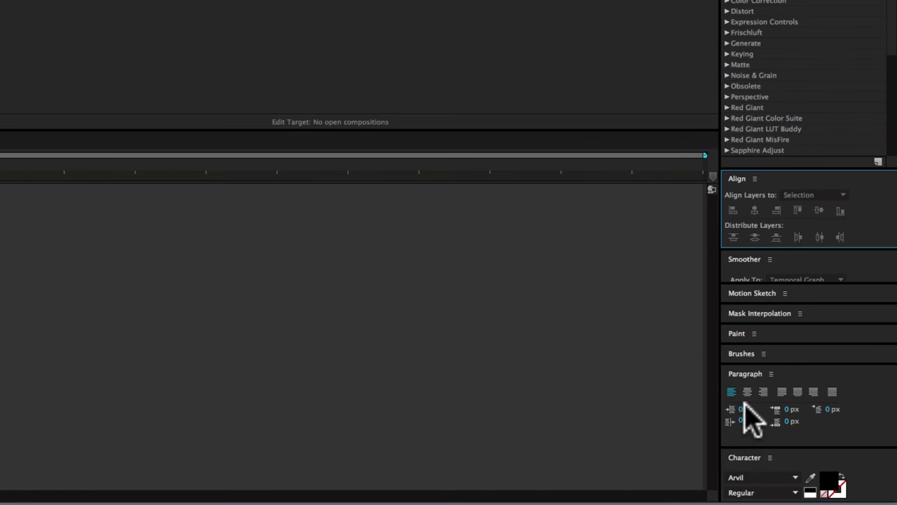
{"action": "left_click", "coordinate": [742, 459]}
{"action": "left_click_drag", "start_coordinate": [742, 451], "coordinate": [772, 404]}
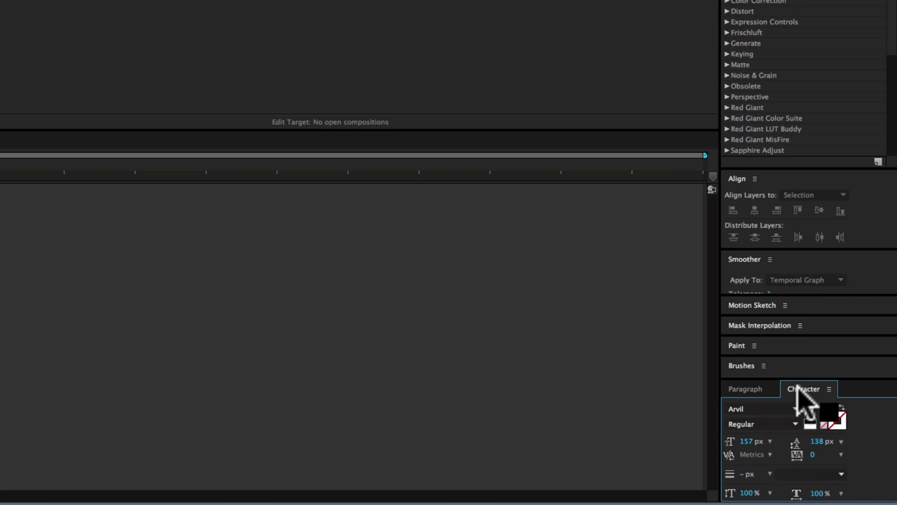
{"action": "left_click_drag", "start_coordinate": [771, 405], "coordinate": [762, 385]}
Switch between the Paragraph and Character tabs, leaving Character in front
{"action": "left_click", "coordinate": [793, 385]}
{"action": "left_click", "coordinate": [770, 385]}
{"action": "left_click", "coordinate": [787, 387]}
{"action": "left_click", "coordinate": [778, 388]}
{"action": "left_click", "coordinate": [791, 388]}
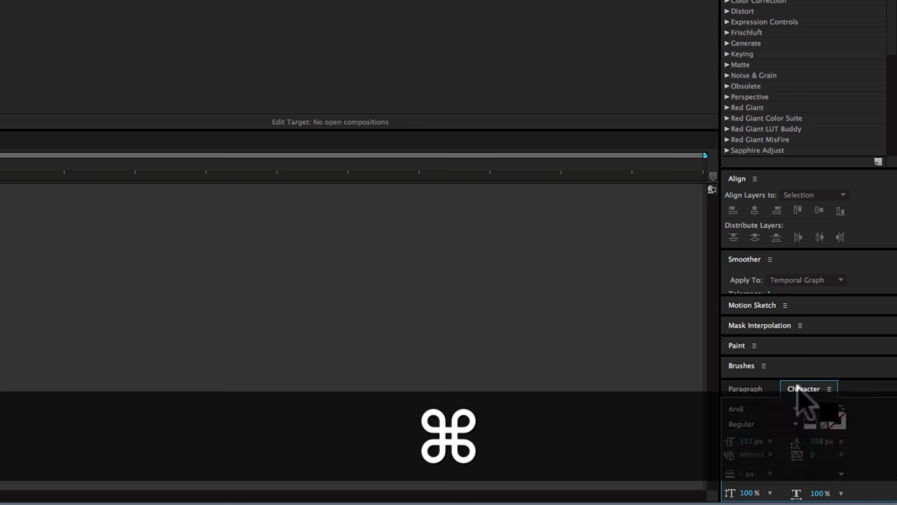
Float the Character panel, dock it beside Effects & Presets, and resize that group
{"action": "mouse_move", "coordinate": [799, 390]}
{"action": "left_mouse_down"}
{"action": "mouse_move", "coordinate": [457, 157]}
{"action": "mouse_move", "coordinate": [340, 105]}
{"action": "left_mouse_up"}
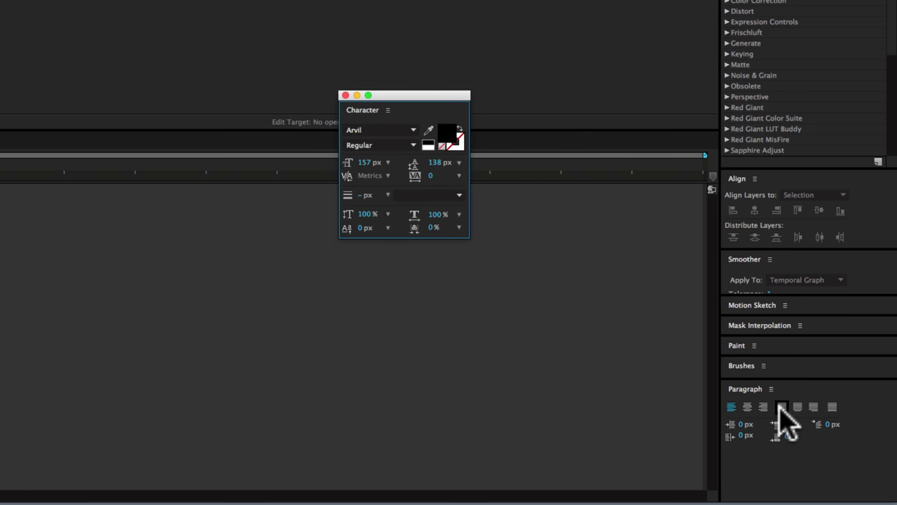
{"action": "left_click_drag", "start_coordinate": [403, 90], "coordinate": [175, 11]}
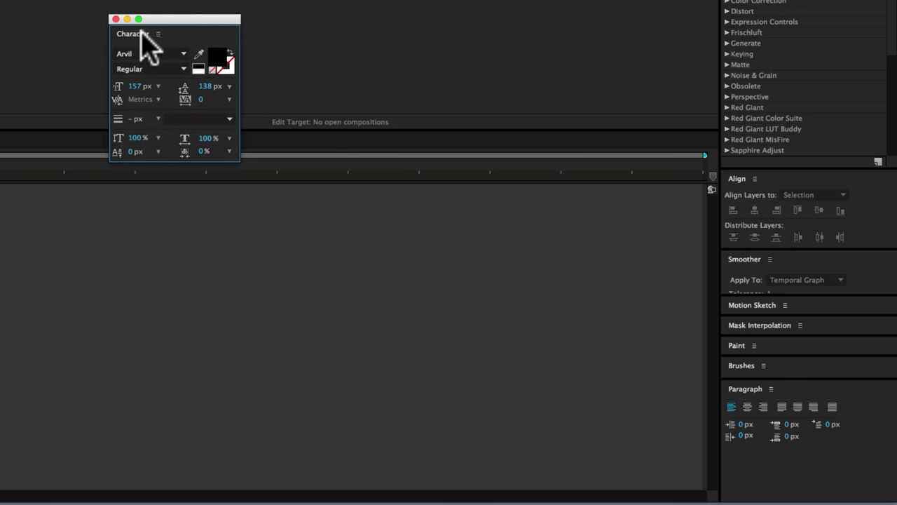
{"action": "left_click_drag", "start_coordinate": [140, 35], "coordinate": [728, 273]}
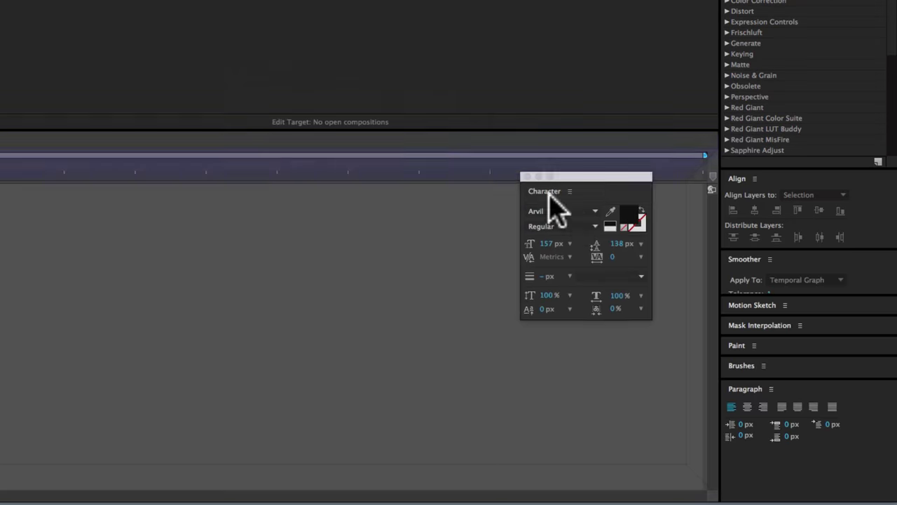
{"action": "mouse_move", "coordinate": [729, 284]}
{"action": "left_mouse_down"}
{"action": "mouse_move", "coordinate": [749, 165]}
{"action": "mouse_move", "coordinate": [784, 172]}
{"action": "left_mouse_up"}
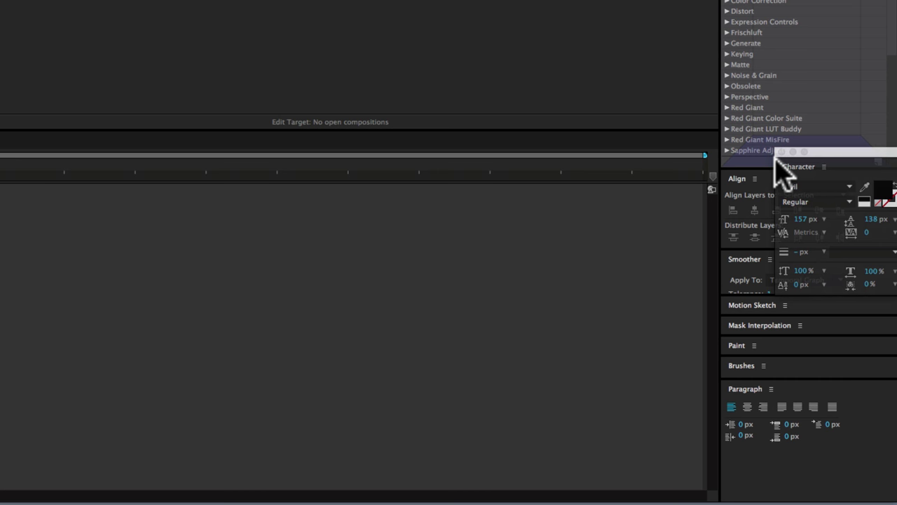
{"action": "left_click_drag", "start_coordinate": [777, 160], "coordinate": [778, 163]}
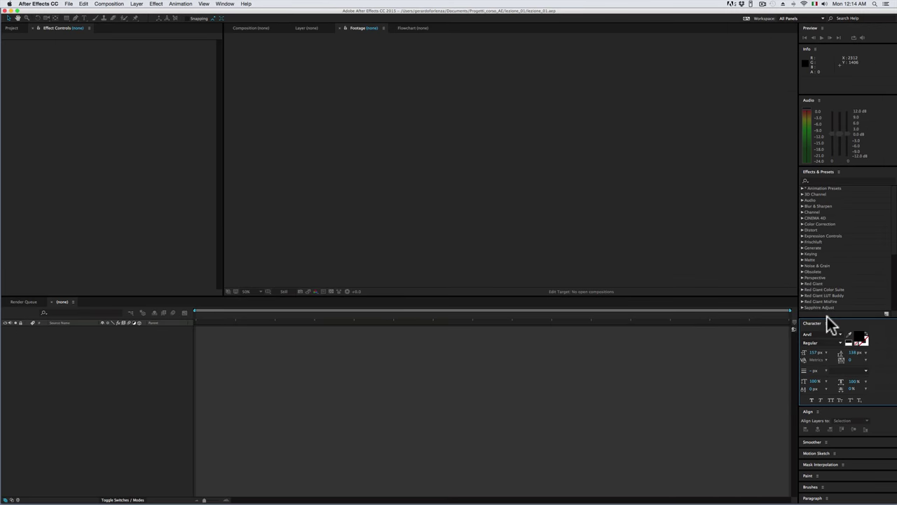
{"action": "left_click_drag", "start_coordinate": [828, 316], "coordinate": [836, 237]}
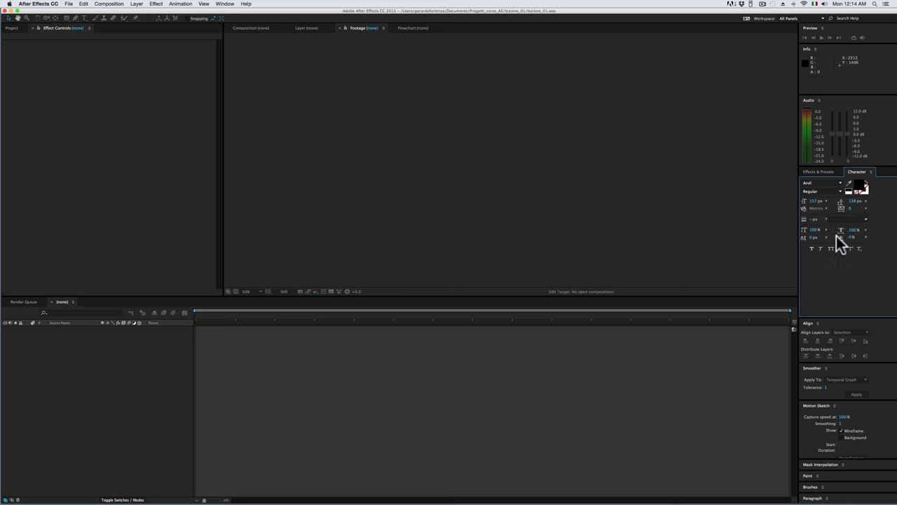
{"action": "left_click", "coordinate": [820, 171]}
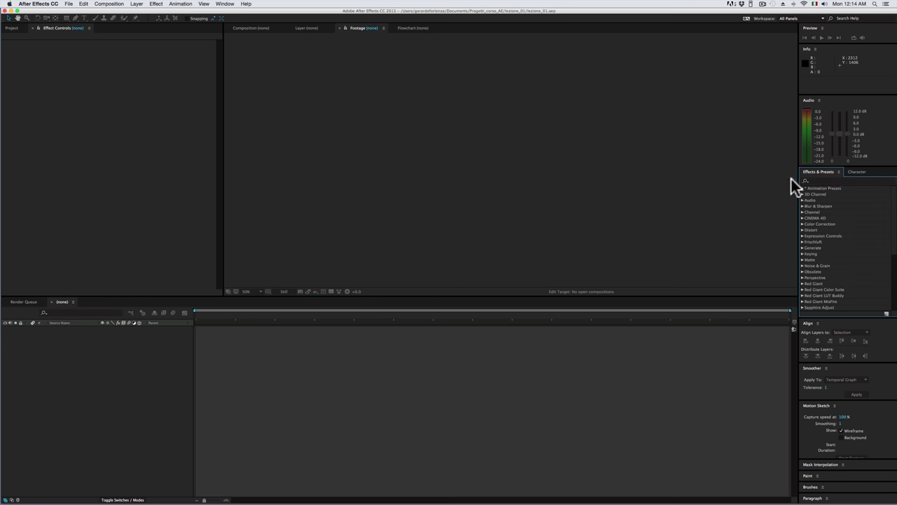
{"action": "left_click", "coordinate": [849, 171]}
{"action": "left_click", "coordinate": [837, 172]}
{"action": "left_click", "coordinate": [852, 172]}
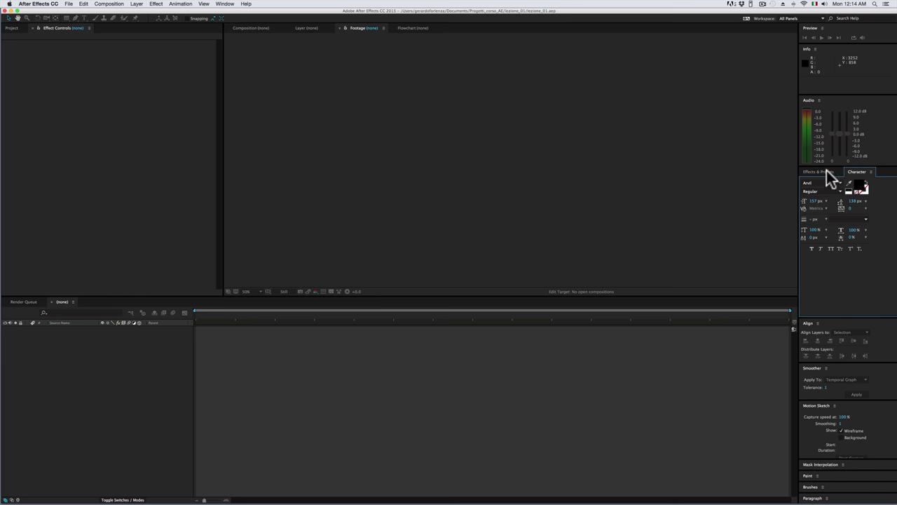